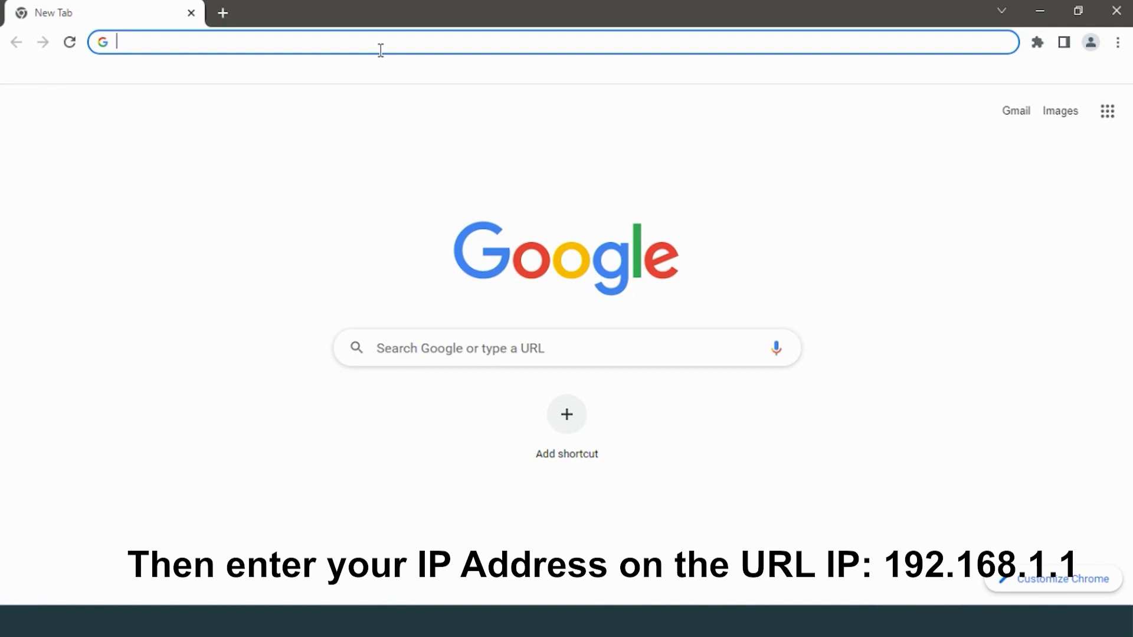
type("192")
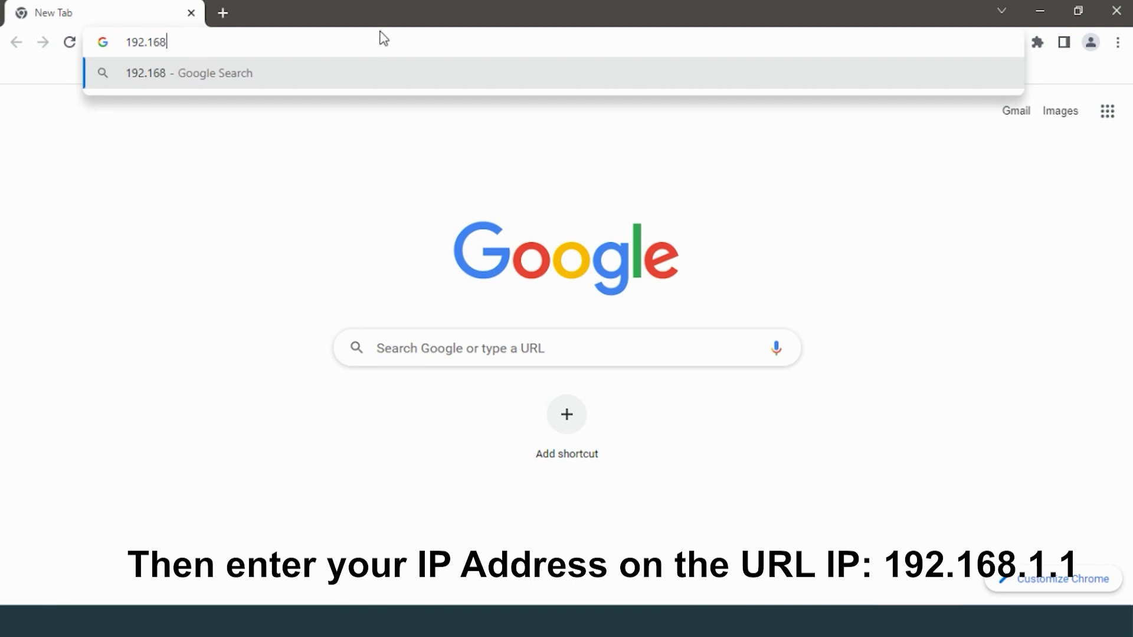
type(".1.")
Step: Load 192.168.1.1 and log in as admin with the password and verification code
key("Return")
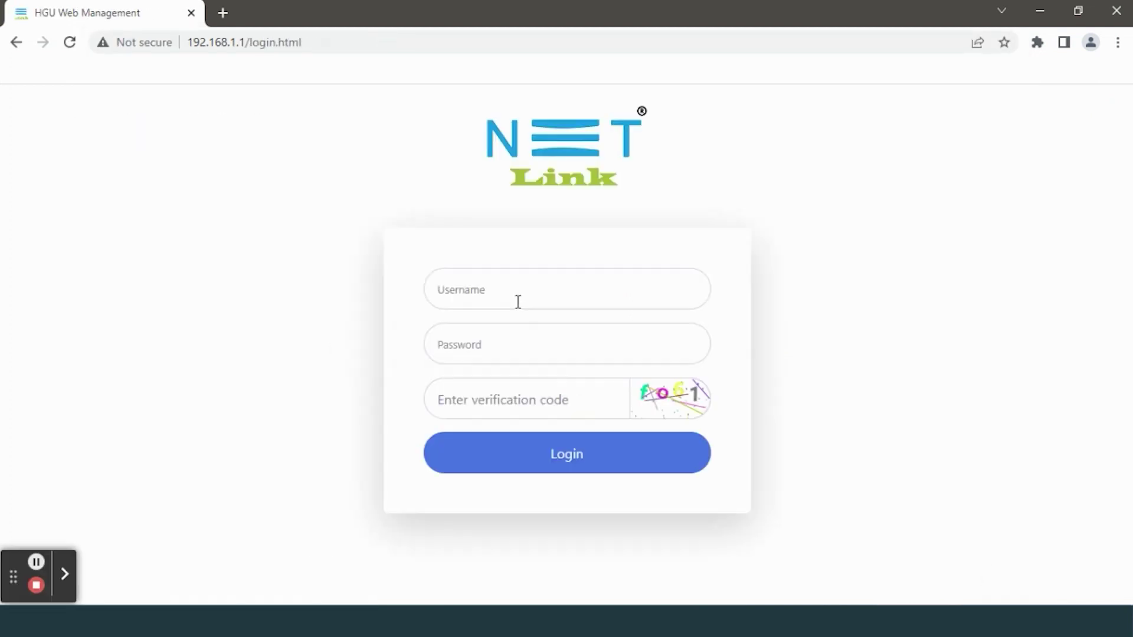
left_click(518, 302)
type("a")
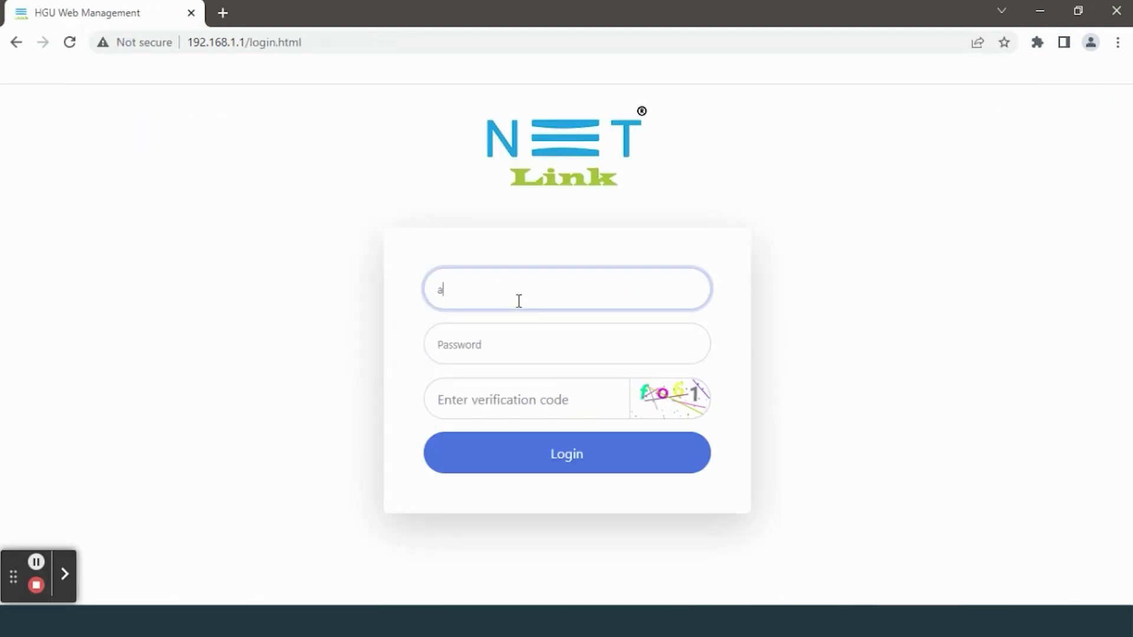
type("dmin")
left_click(529, 348)
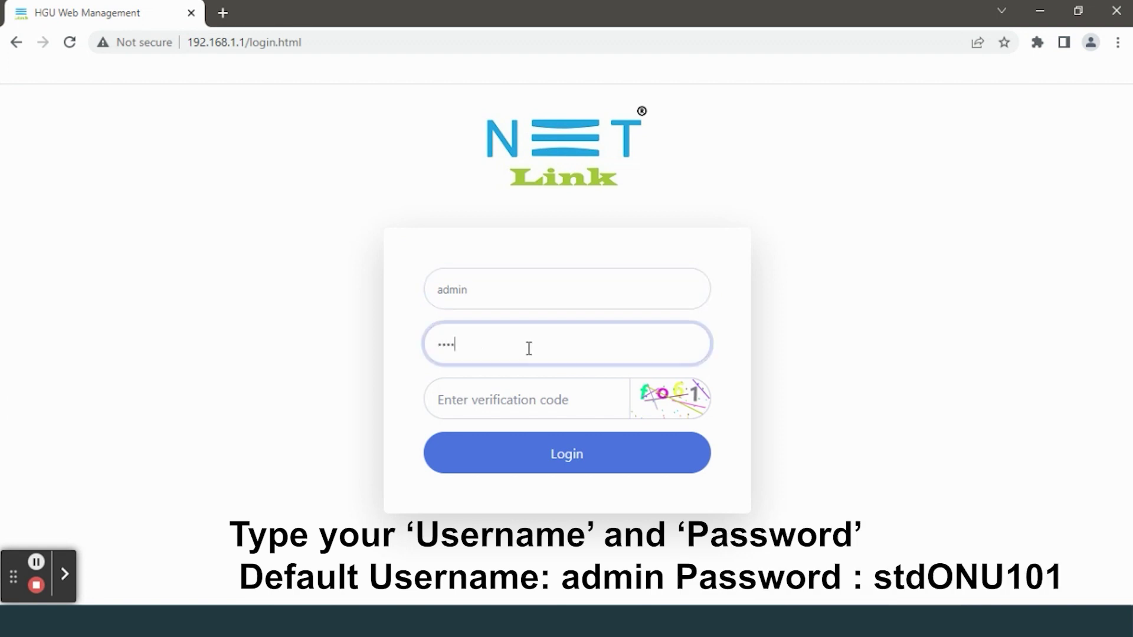
left_click(562, 392)
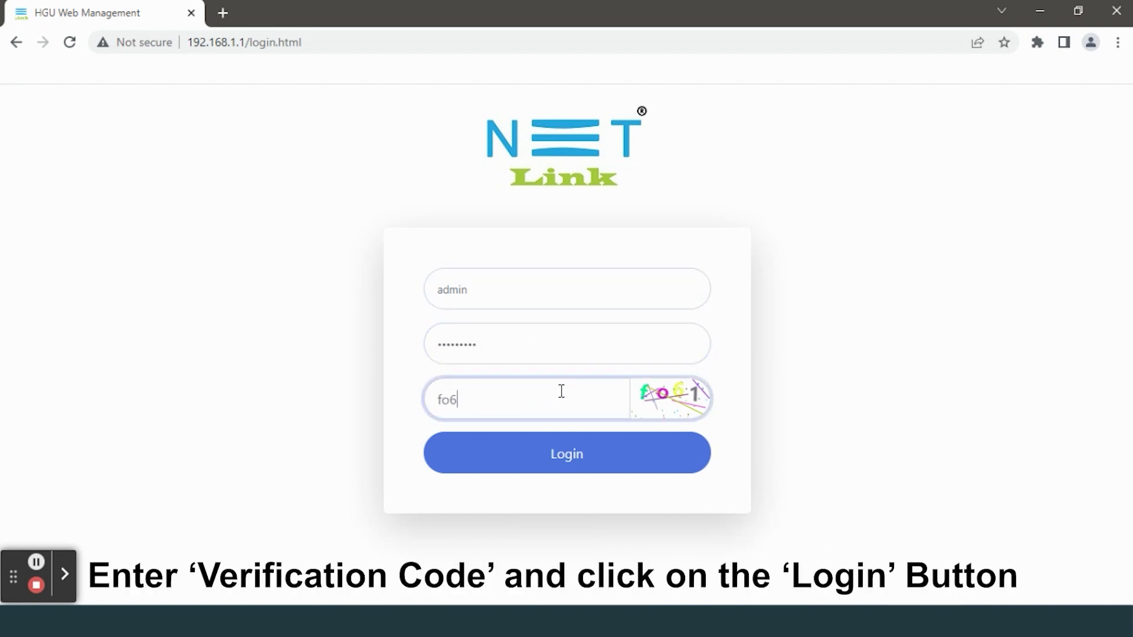
left_click(559, 452)
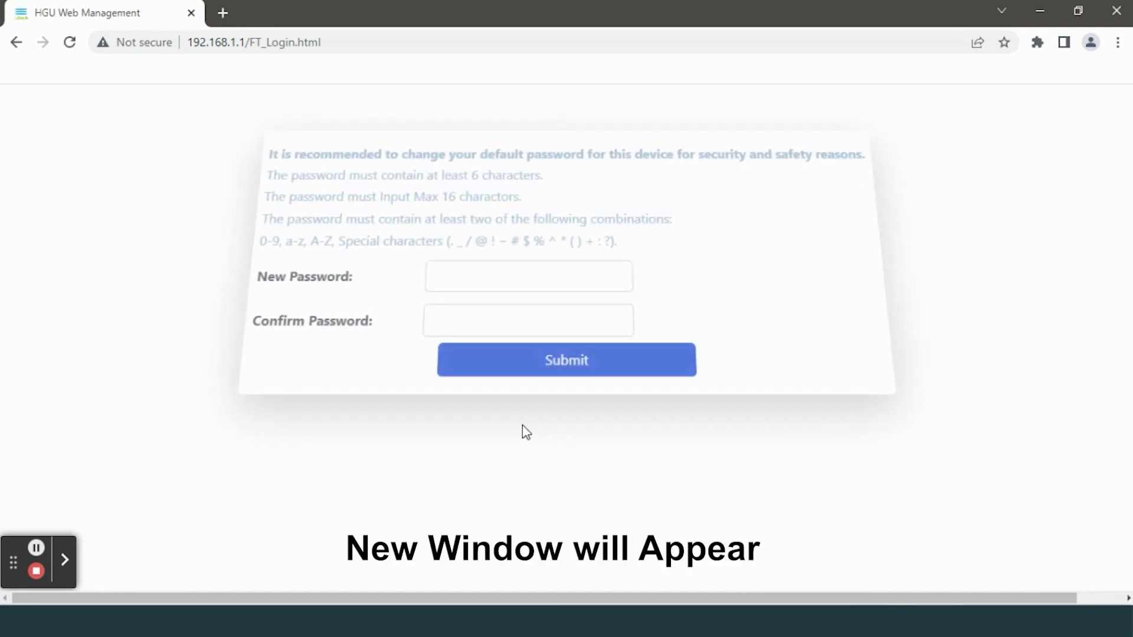
Step: Enter and confirm a new admin password, then submit it
left_click(464, 269)
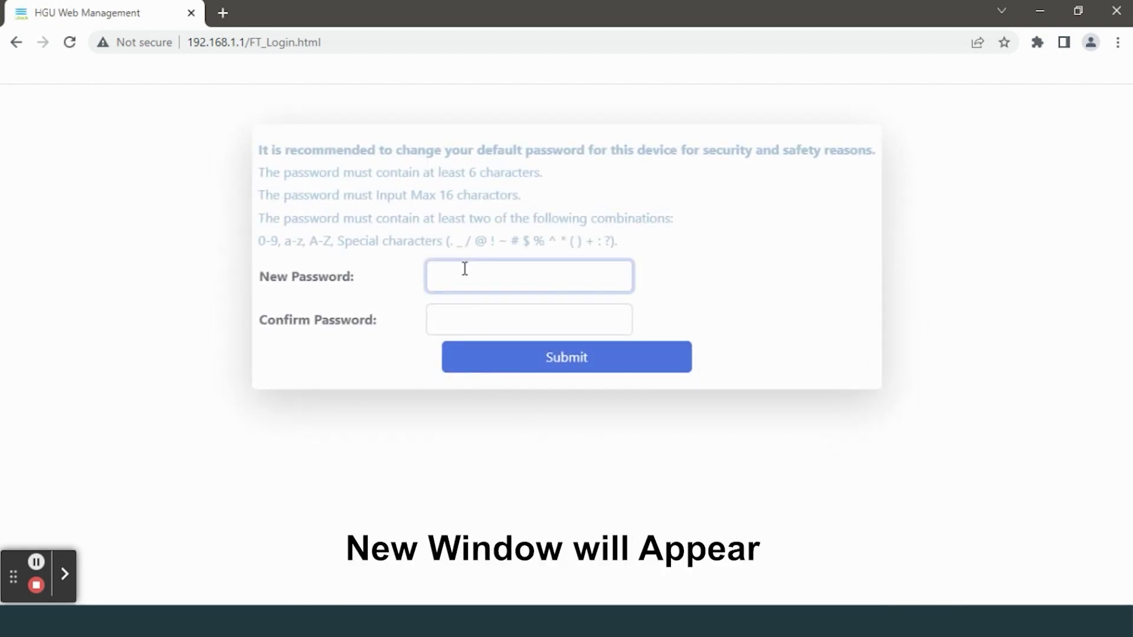
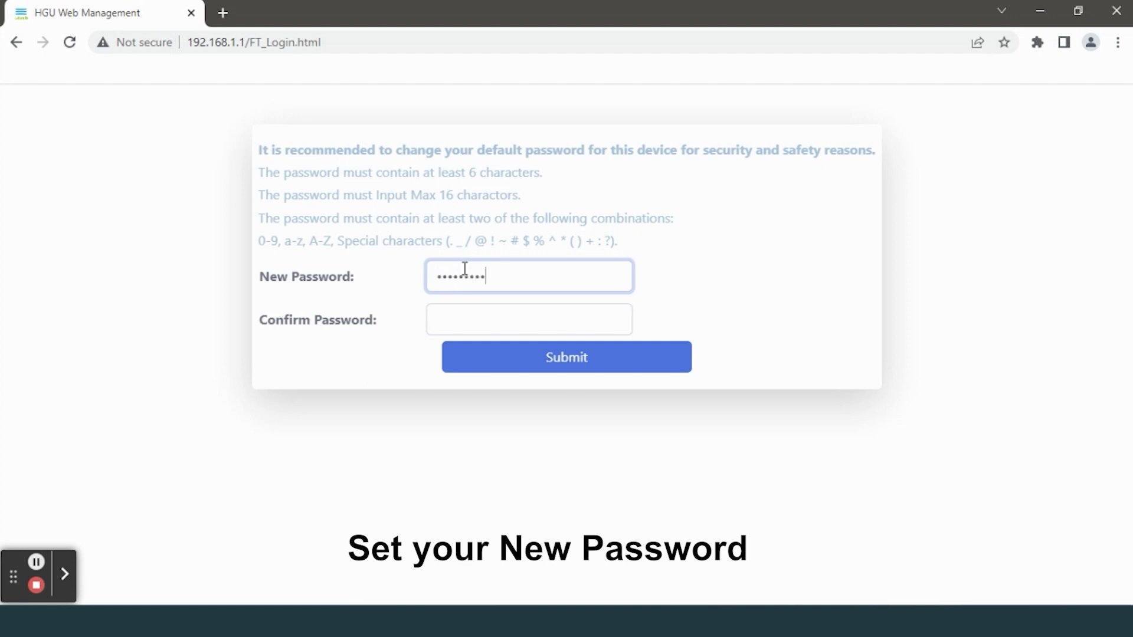
left_click(444, 313)
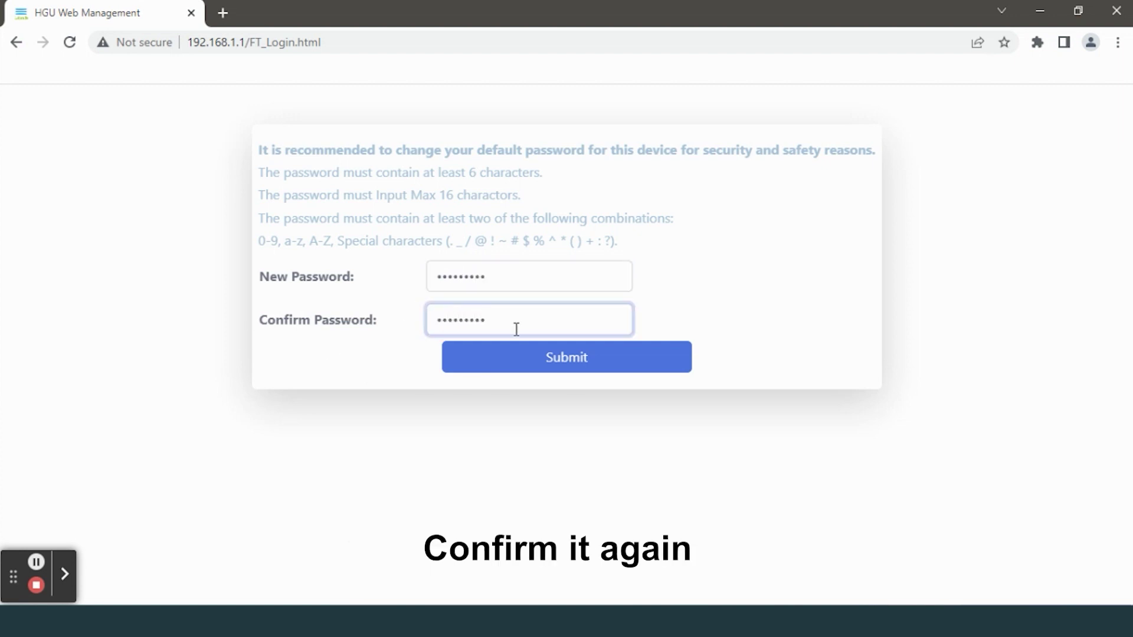
left_click(586, 374)
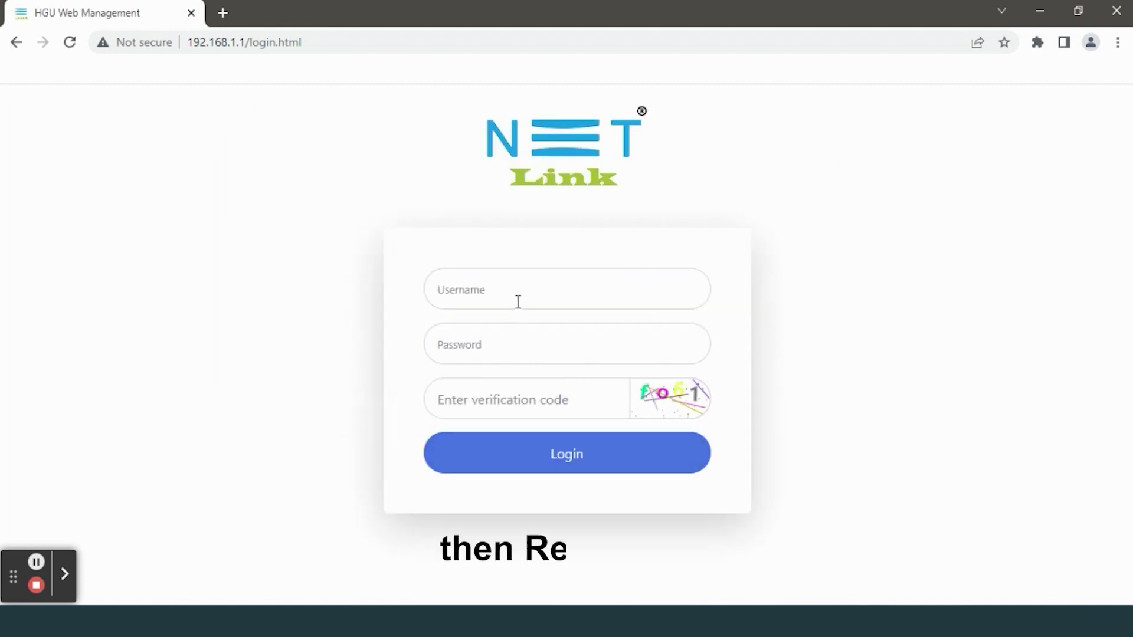
Step: Log back in as admin with the new password and verification code
left_click(518, 303)
type("admin")
left_click(529, 348)
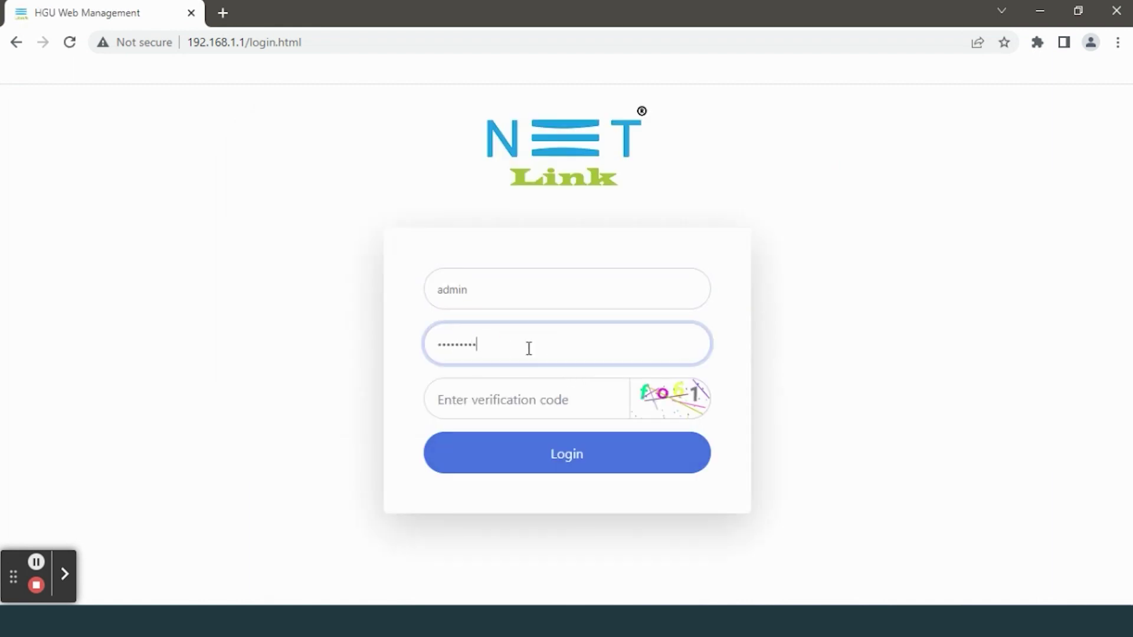
left_click(562, 391)
left_click(541, 456)
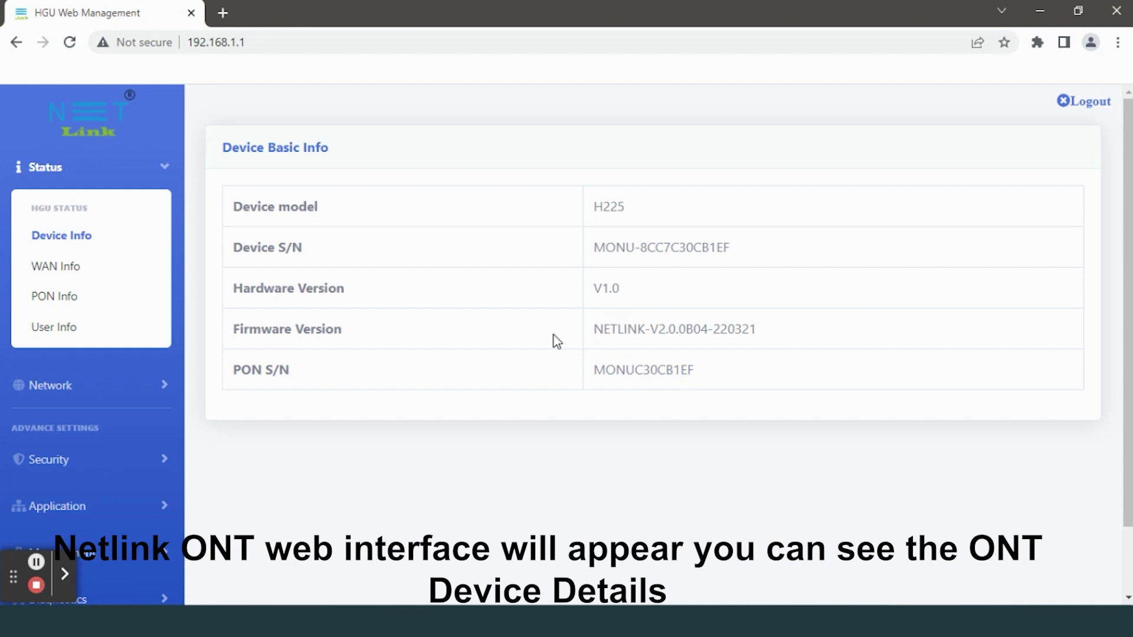
Step: Expand Network in the sidebar and go to the WAN settings page
left_click(82, 393)
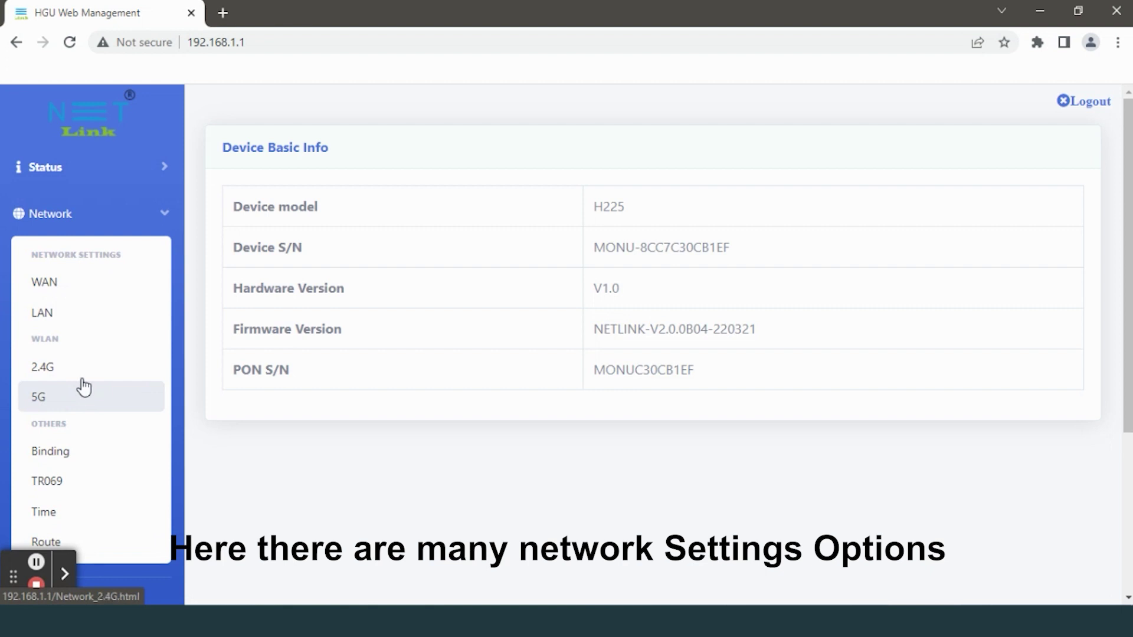
left_click(53, 291)
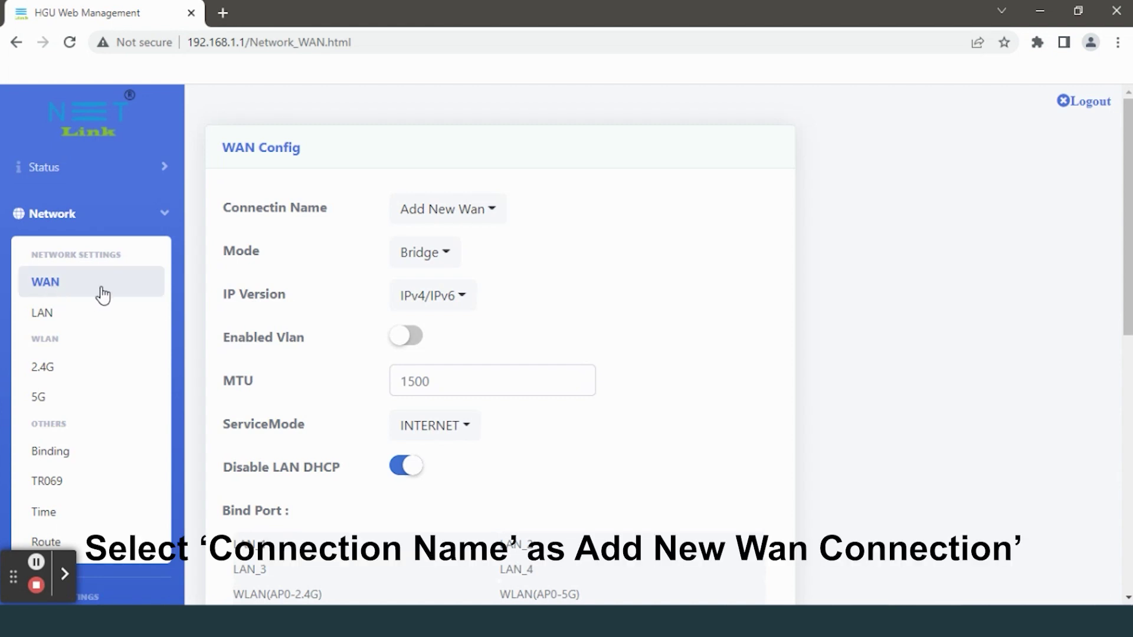
Step: Configure Add New Wan with Route mode, IPv4, PPPoE connection and NAT3
left_click(484, 216)
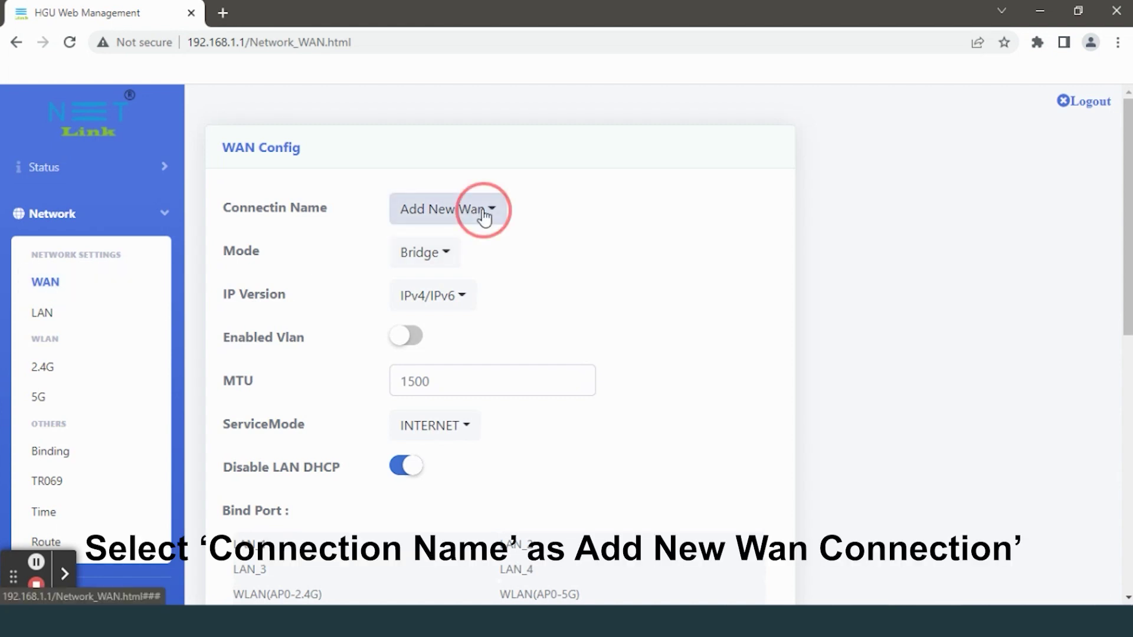
left_click(478, 217)
left_click(441, 257)
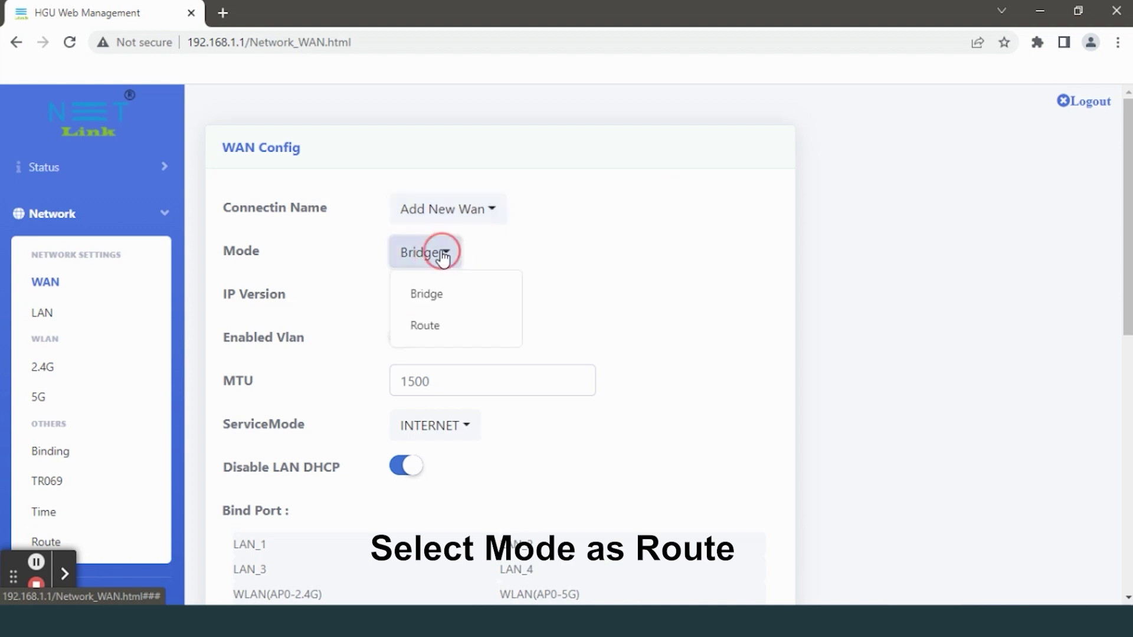
left_click(425, 325)
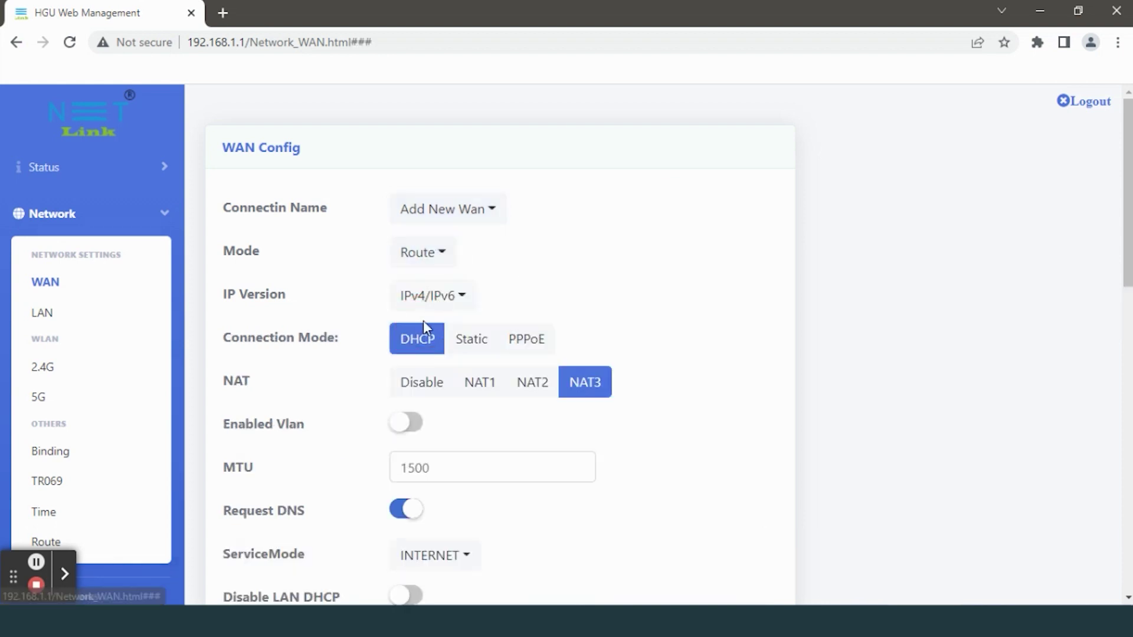
left_click(451, 294)
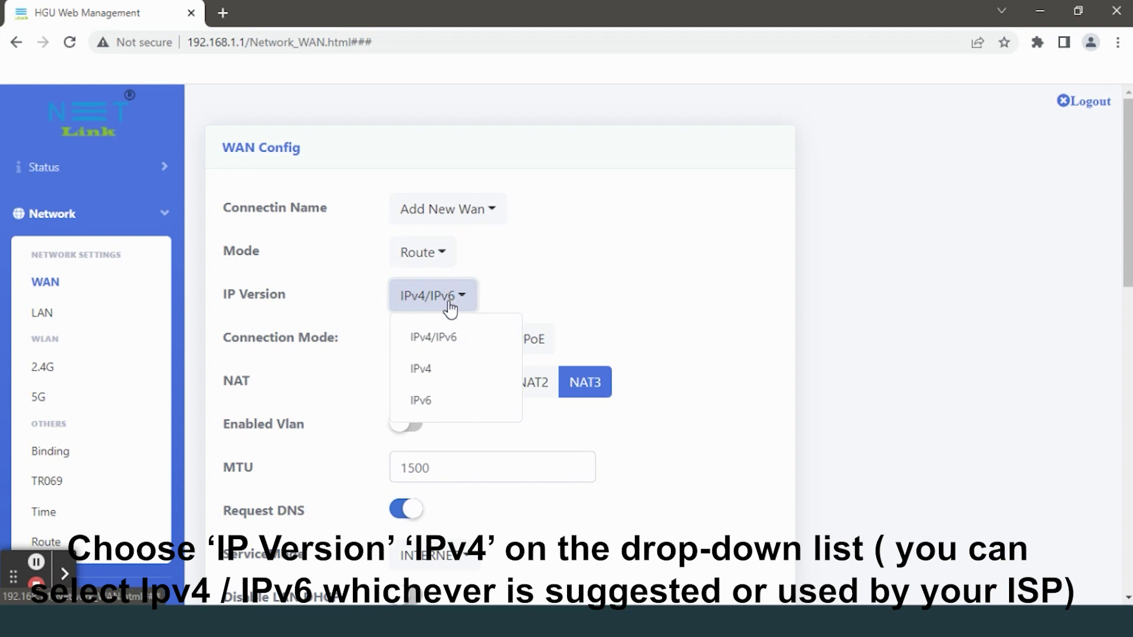
left_click(429, 368)
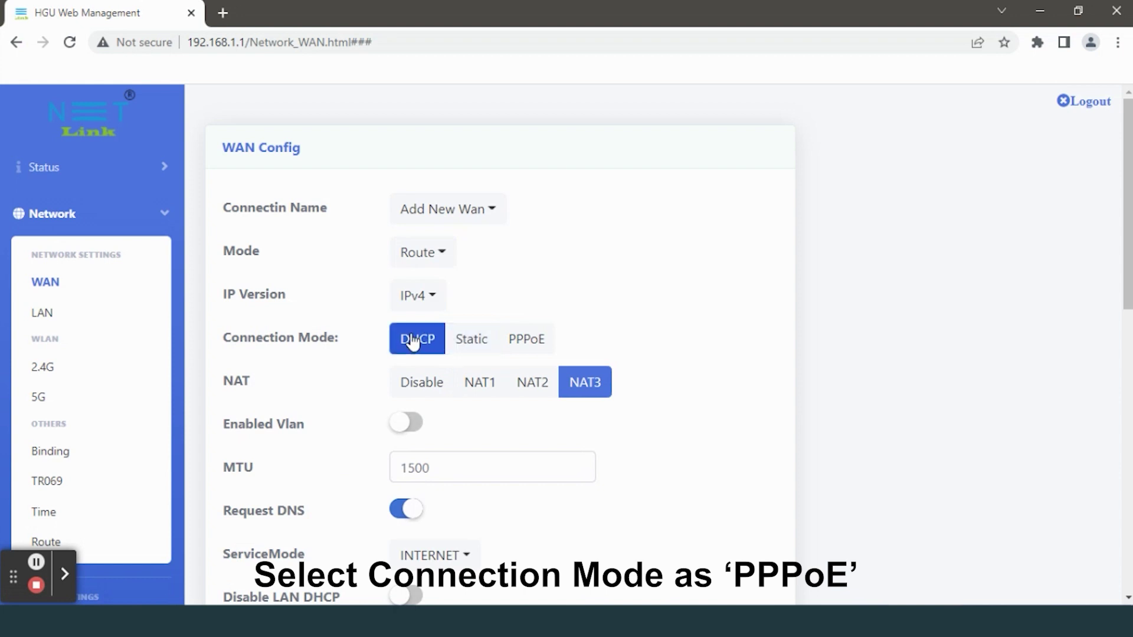
left_click(529, 338)
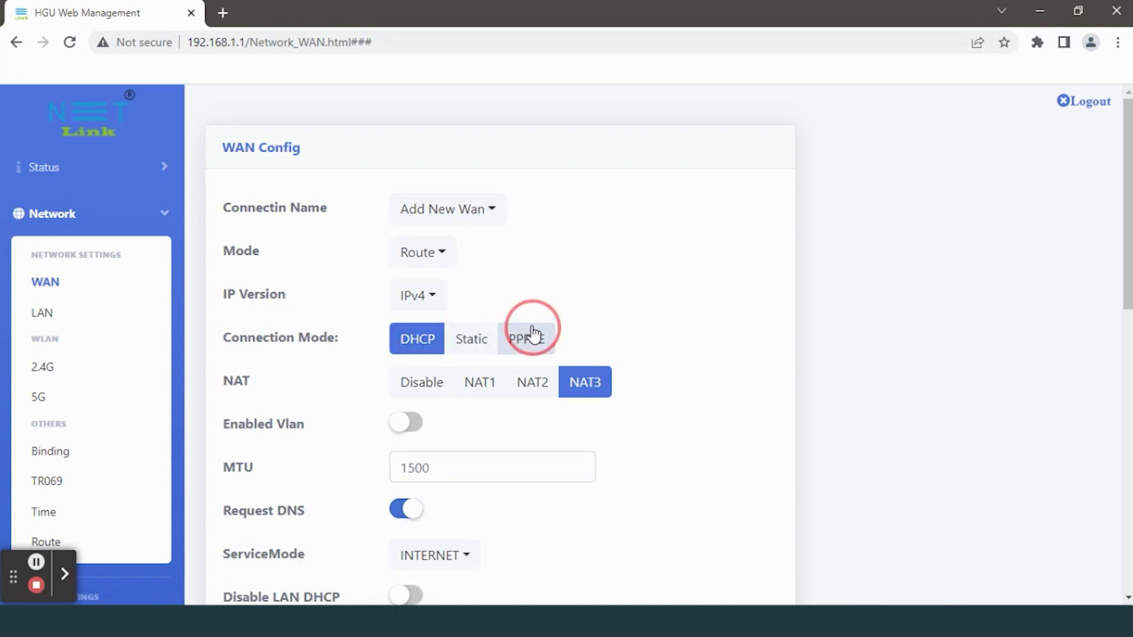
left_click(587, 385)
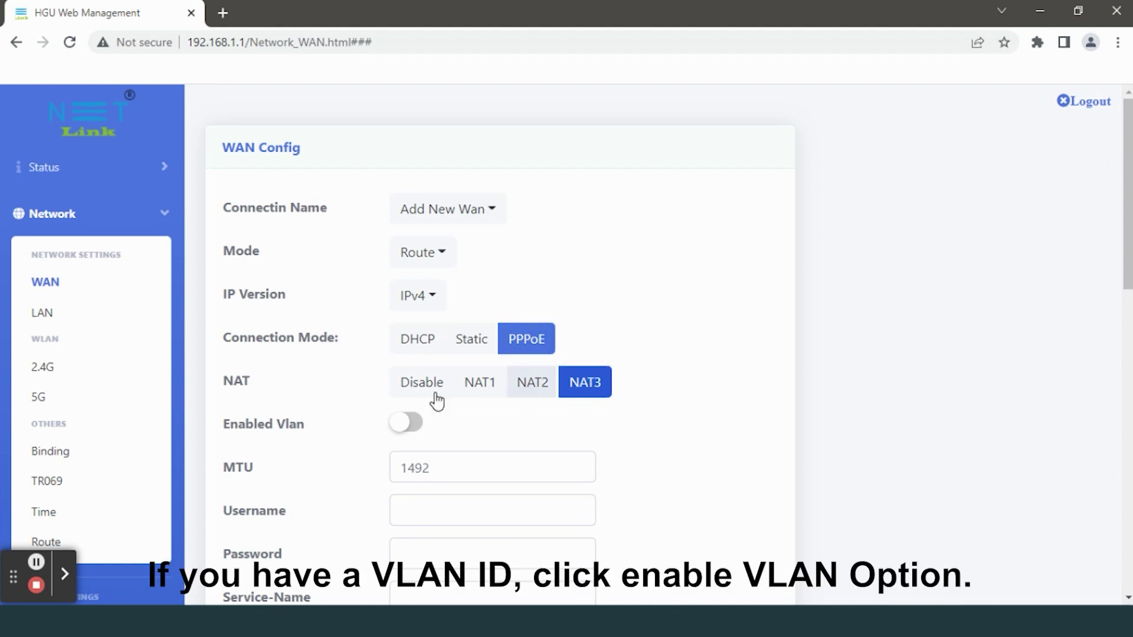
scroll(371, 385, "down", 1)
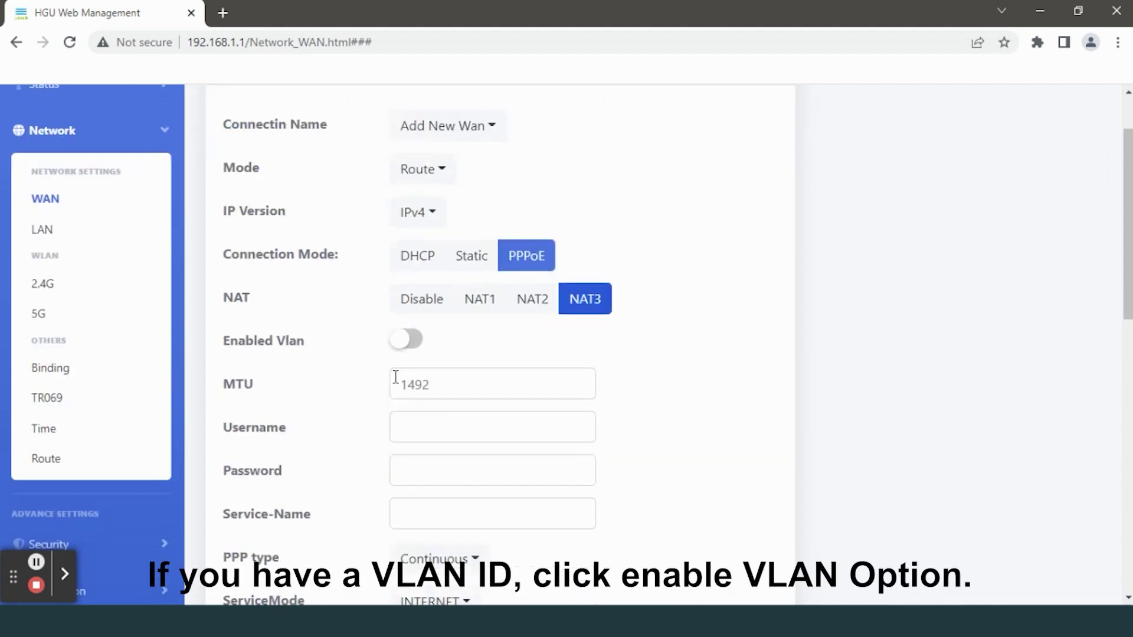
Step: Turn on Enabled Vlan, fill the VLAN ID, and enter the PPPoE username and password
left_click(408, 341)
left_click(429, 389)
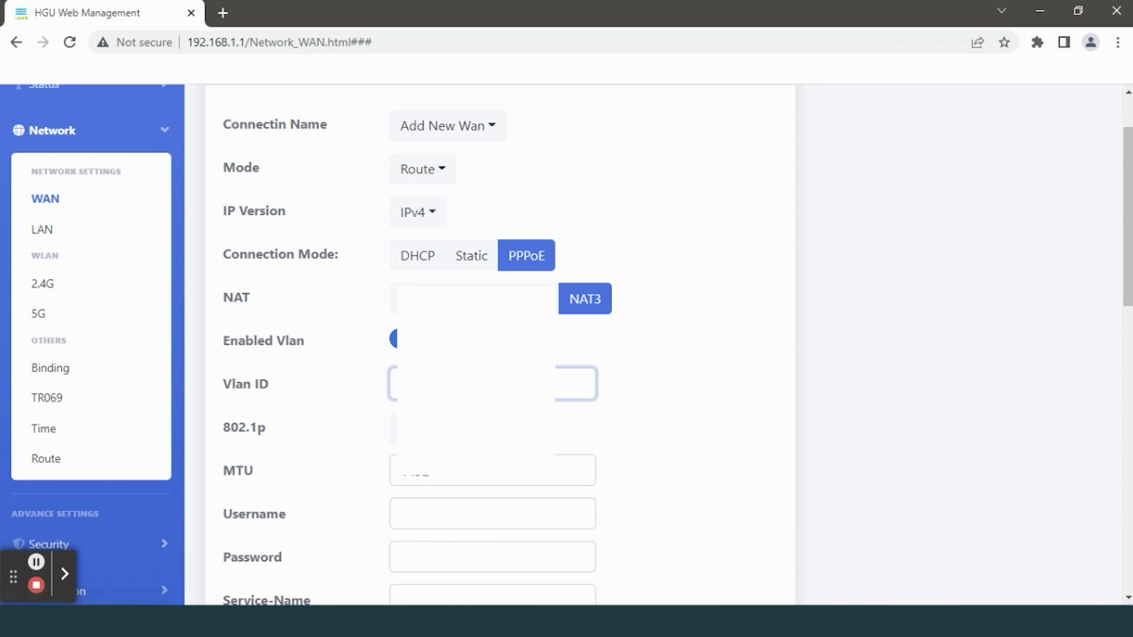
scroll(512, 408, "down", 1)
scroll(474, 398, "down", 1)
left_click(444, 350)
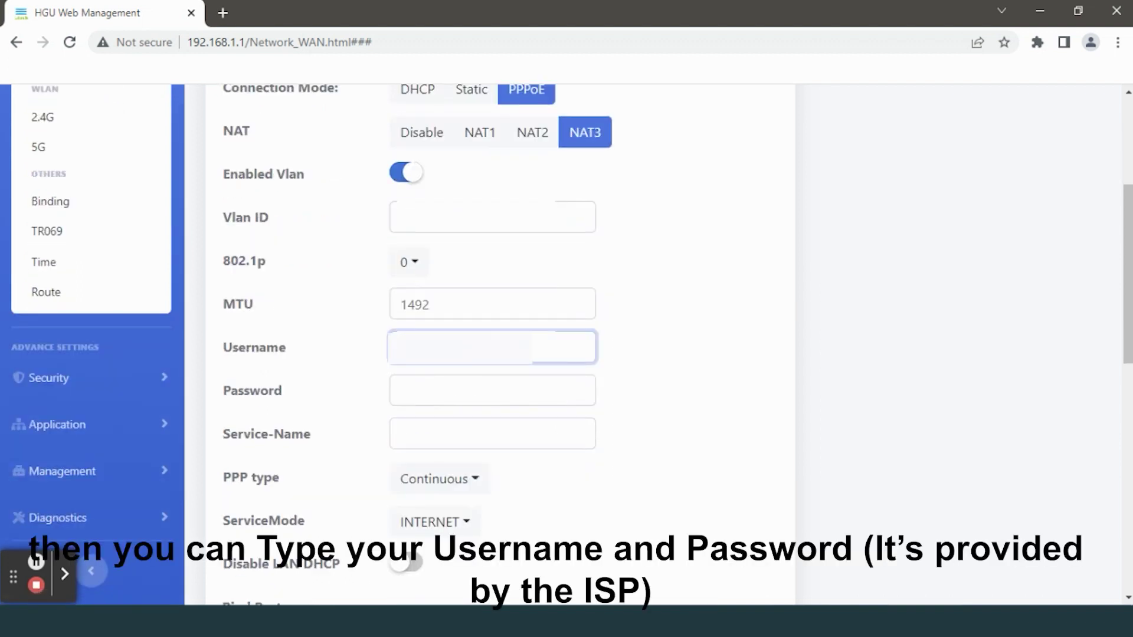
left_click(426, 395)
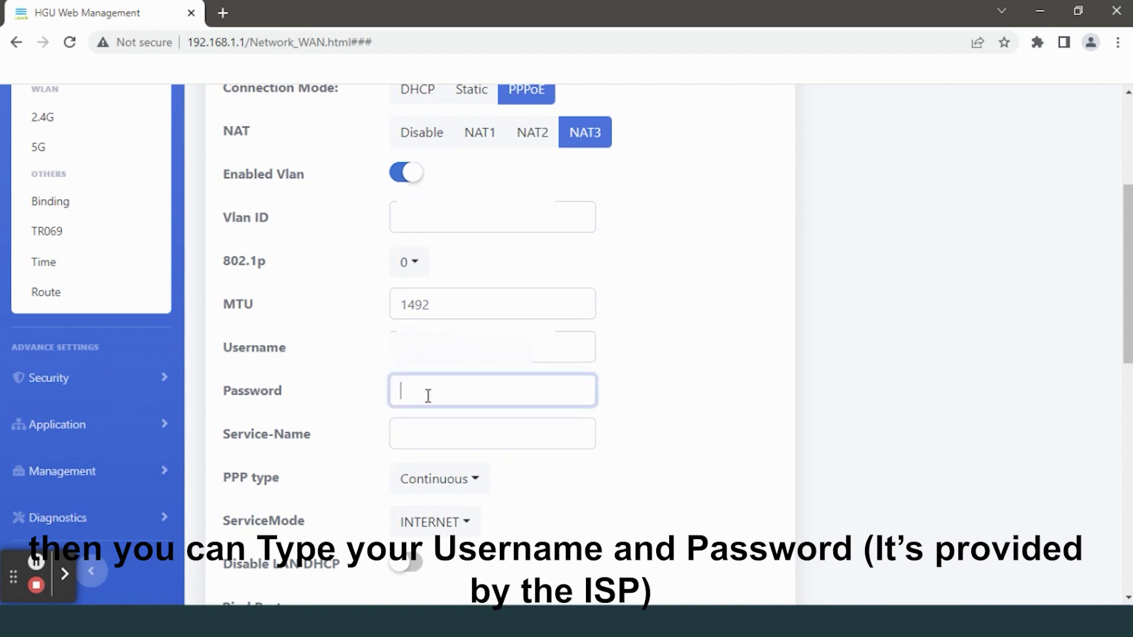
type("a")
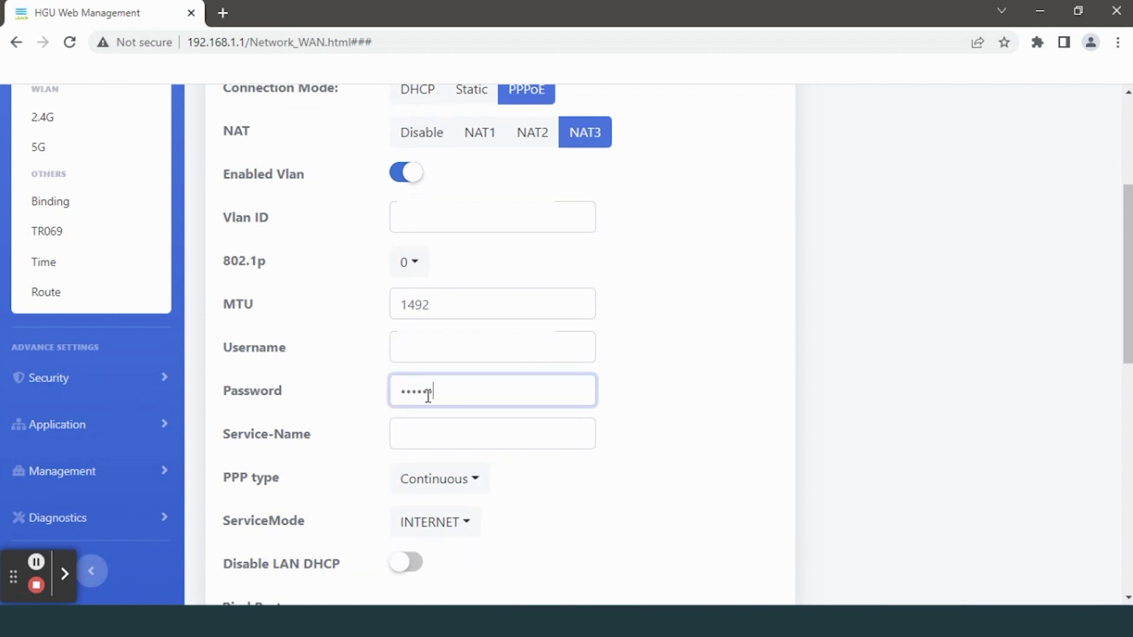
scroll(429, 398, "down", 1)
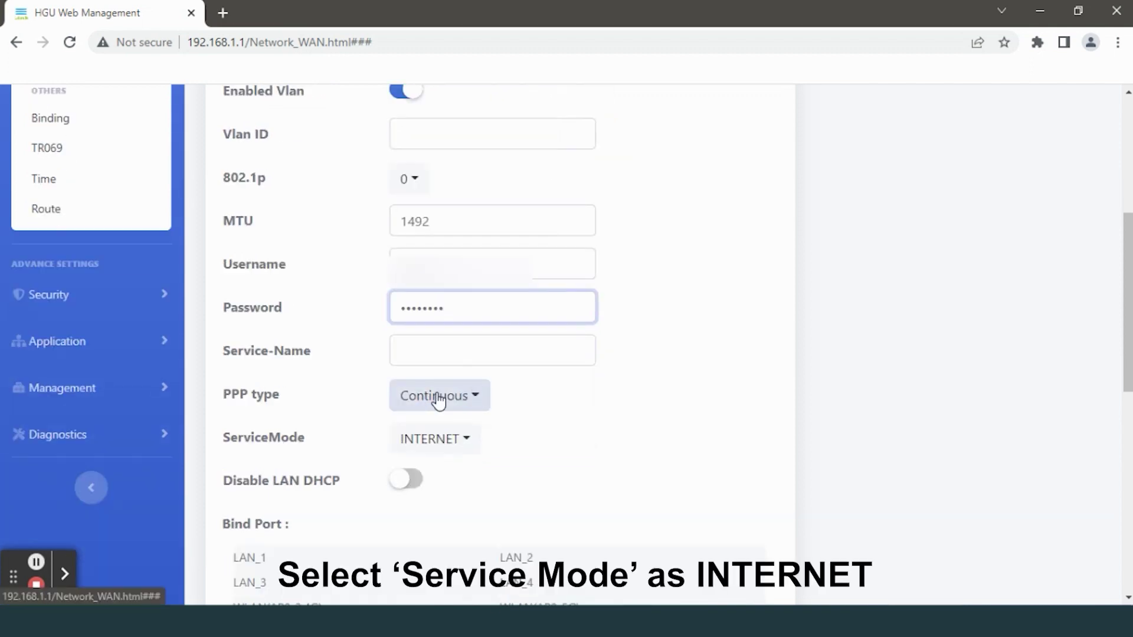
scroll(434, 401, "down", 1)
Step: Use INTERNET service mode, bind LAN_1, LAN_2, WLAN(AP0-2.4G) and WLAN(AP0-5G), and submit
left_click(440, 360)
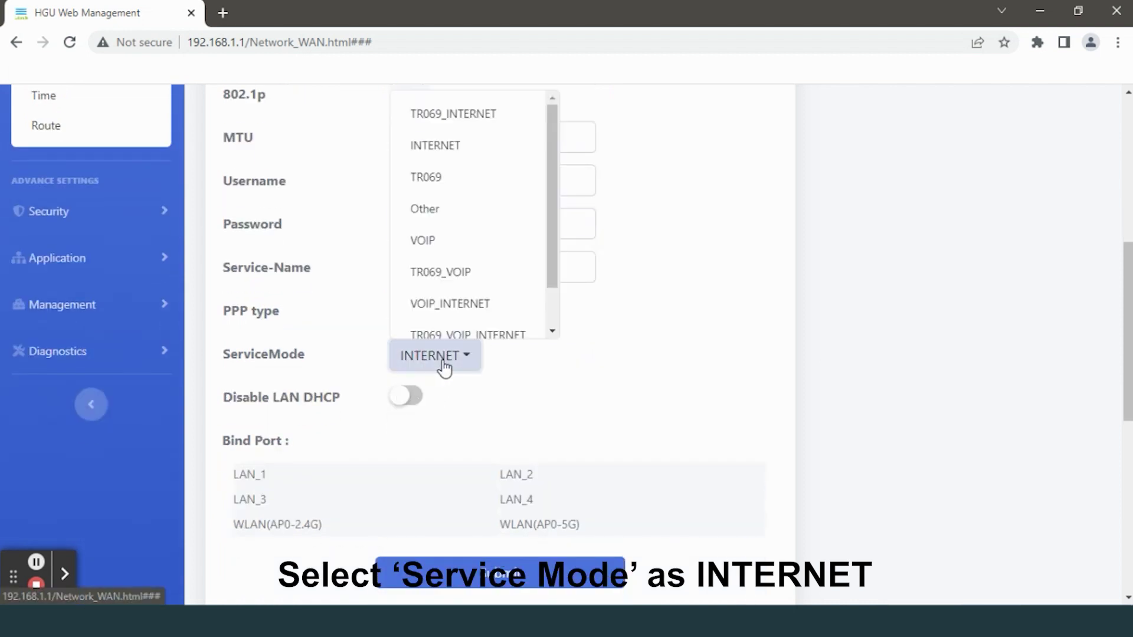
left_click(439, 148)
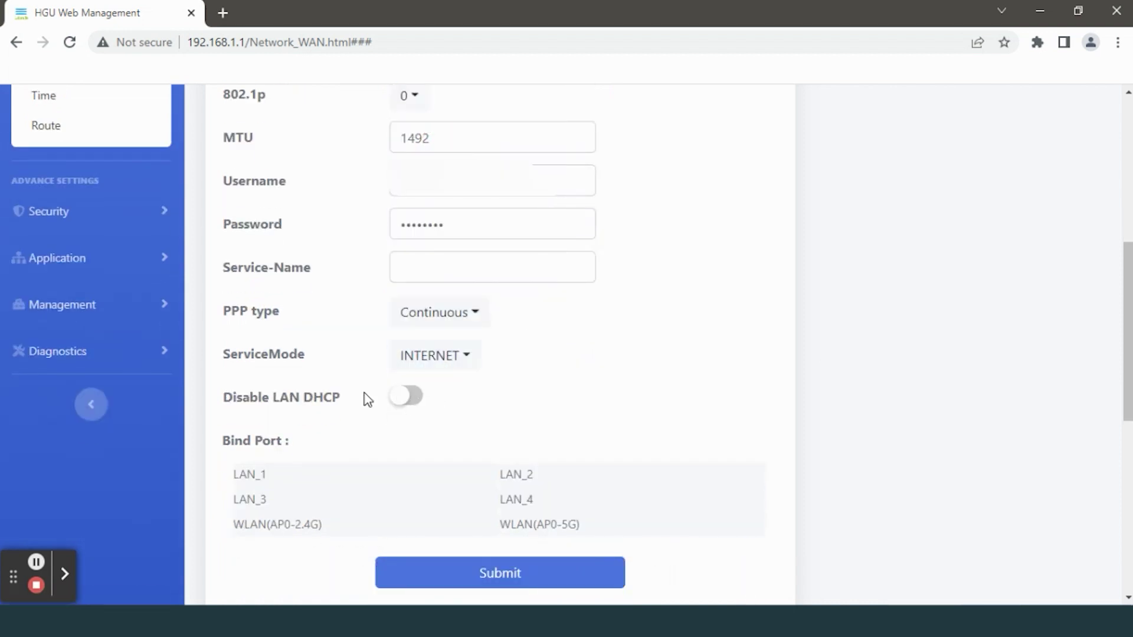
scroll(372, 408, "down", 1)
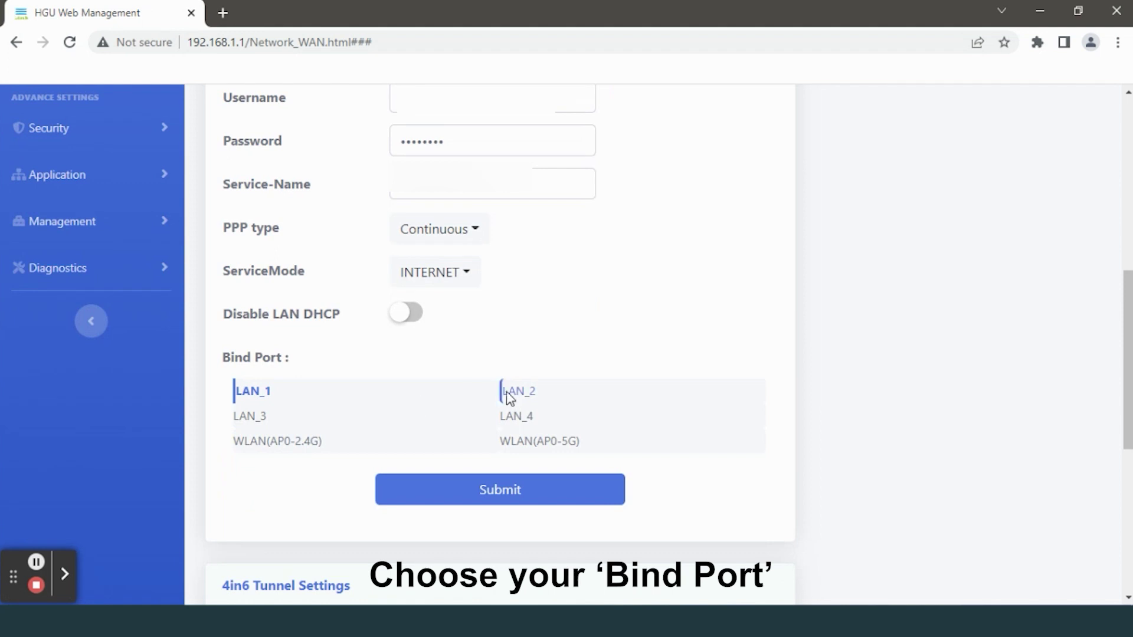
left_click(257, 442)
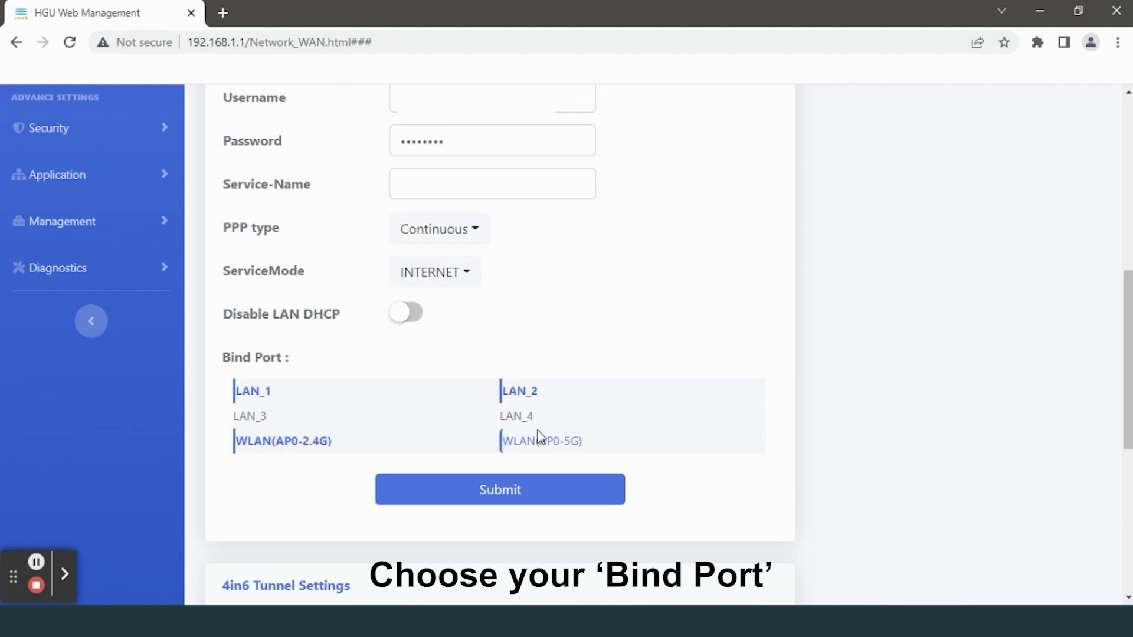
left_click(526, 443)
left_click(508, 489)
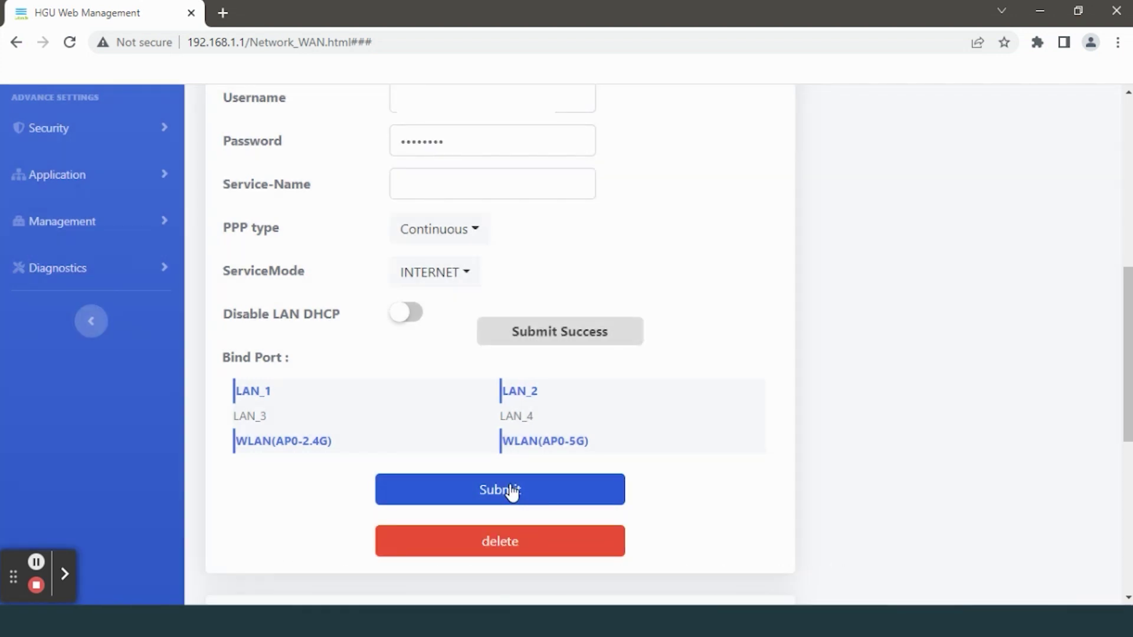
scroll(433, 395, "up", 4)
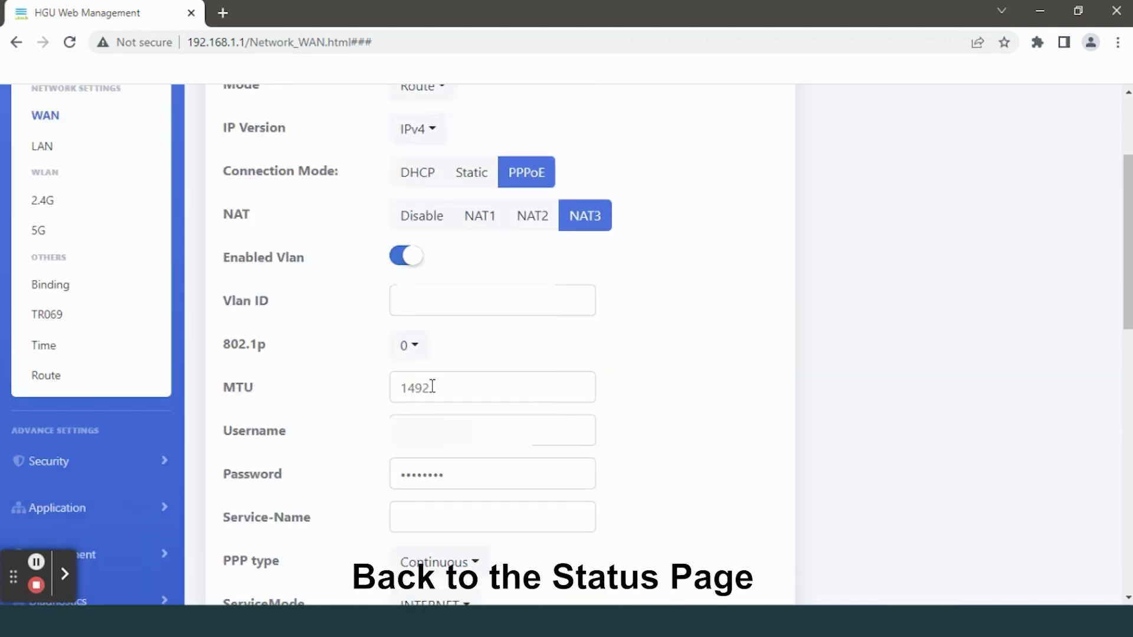
scroll(434, 387, "up", 2)
Step: Verify WAN Info shows 3_INTERNET_R_VID_500 as up, then open a new tab
left_click(51, 171)
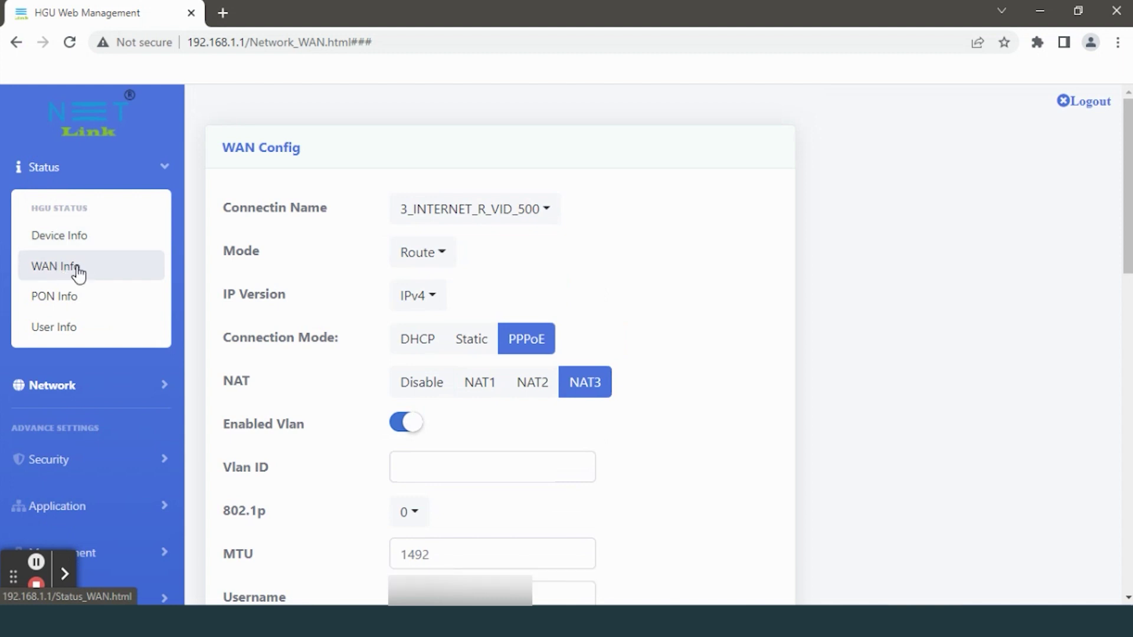
left_click(76, 267)
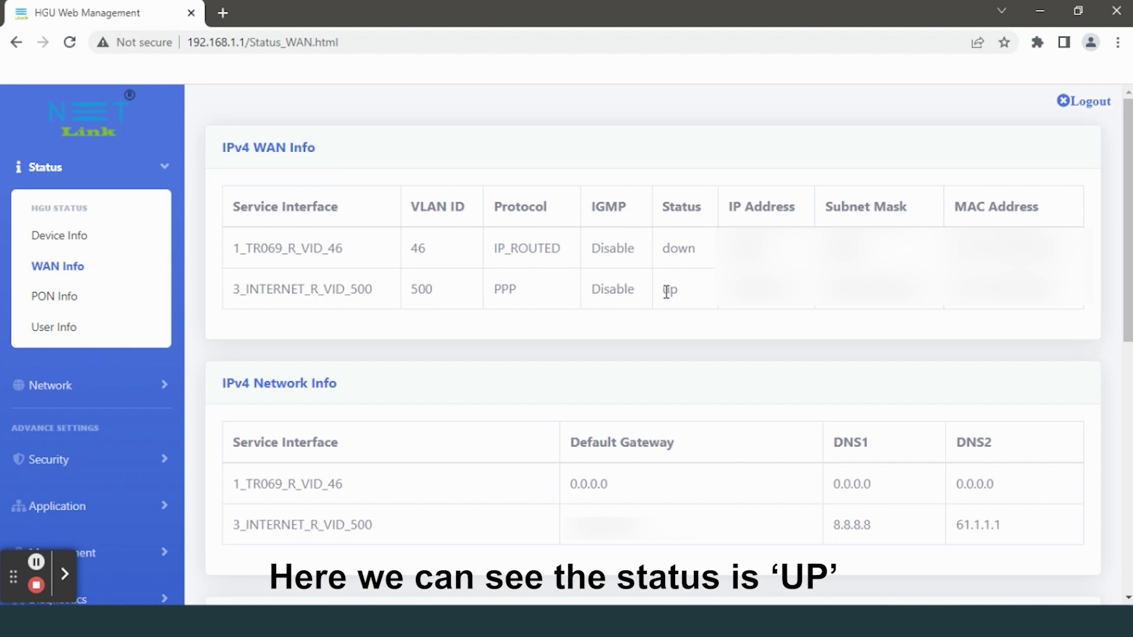
left_click_drag(667, 292, 706, 292)
left_click(705, 294)
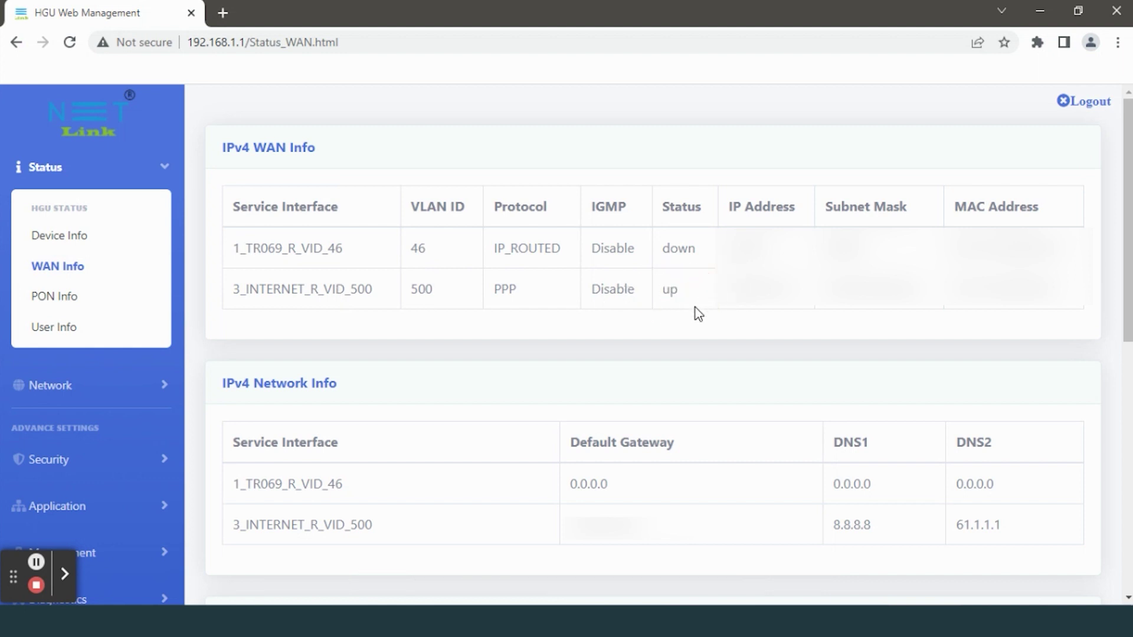
left_click(223, 13)
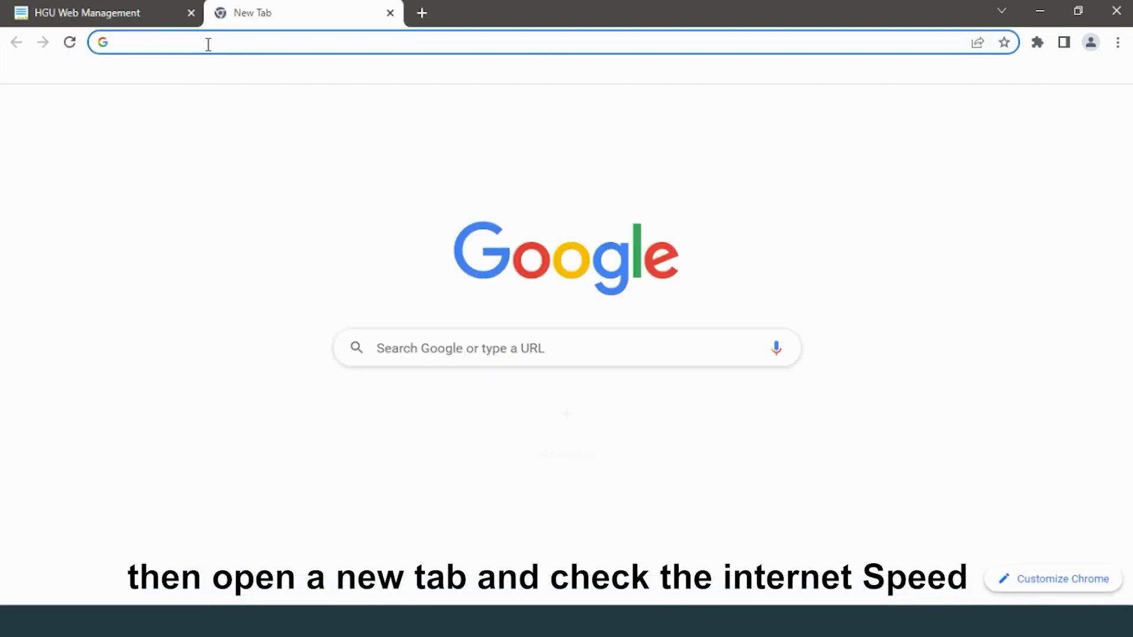
type("sp")
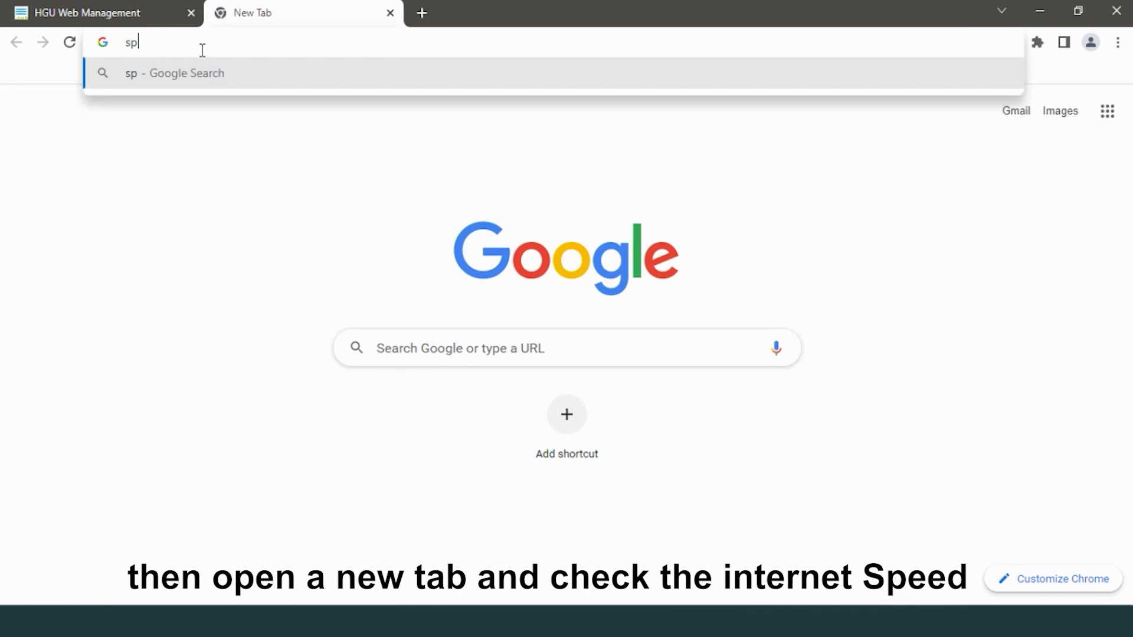
type("test")
Step: Search for speedtest, open Speedtest by Ookla, and start the test with GO
key("Return")
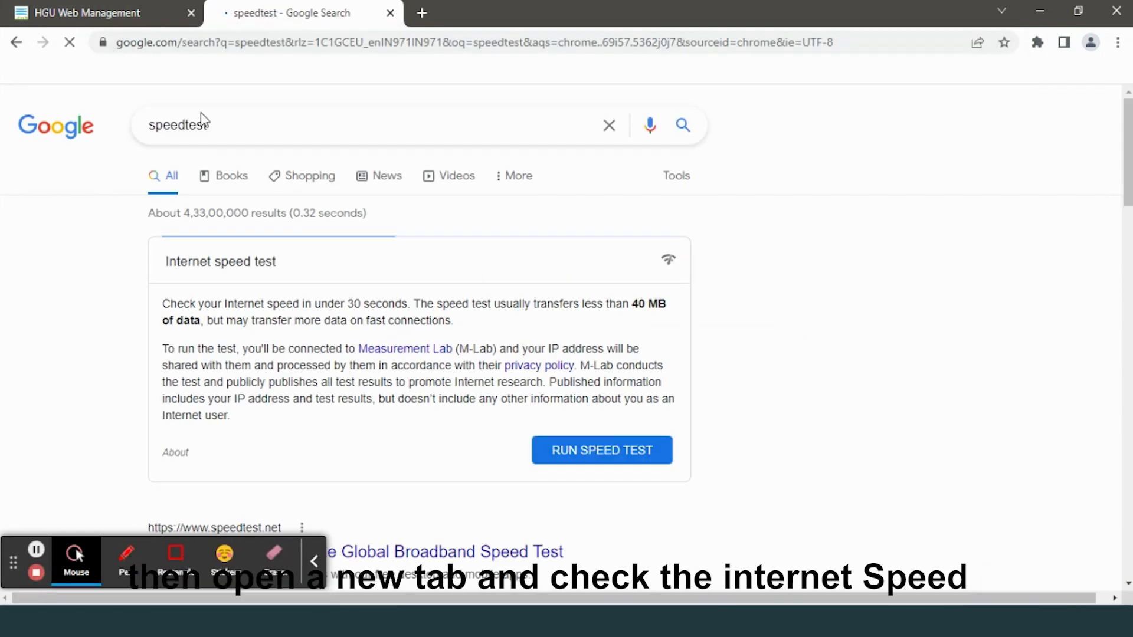
scroll(236, 274, "down", 2)
scroll(239, 248, "down", 2)
left_click(246, 219)
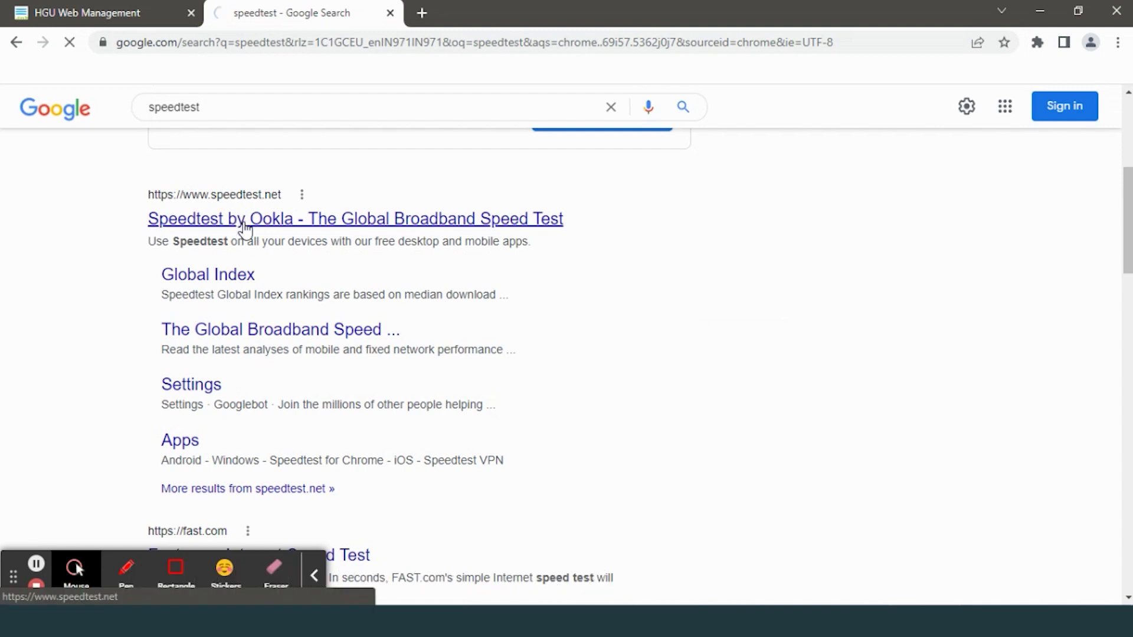
left_click(497, 391)
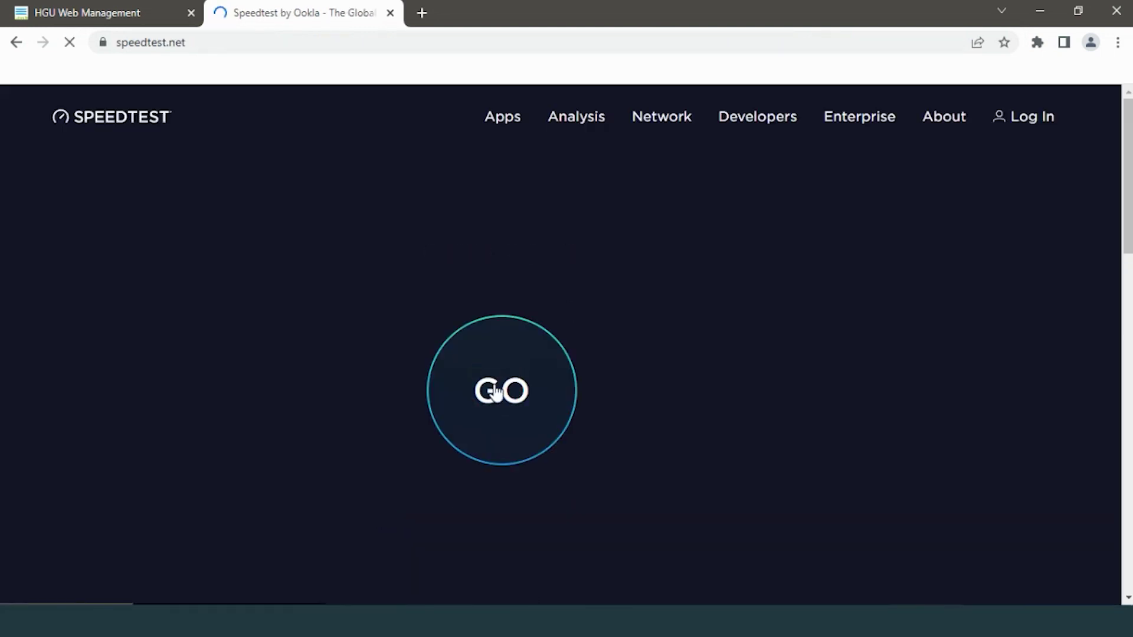